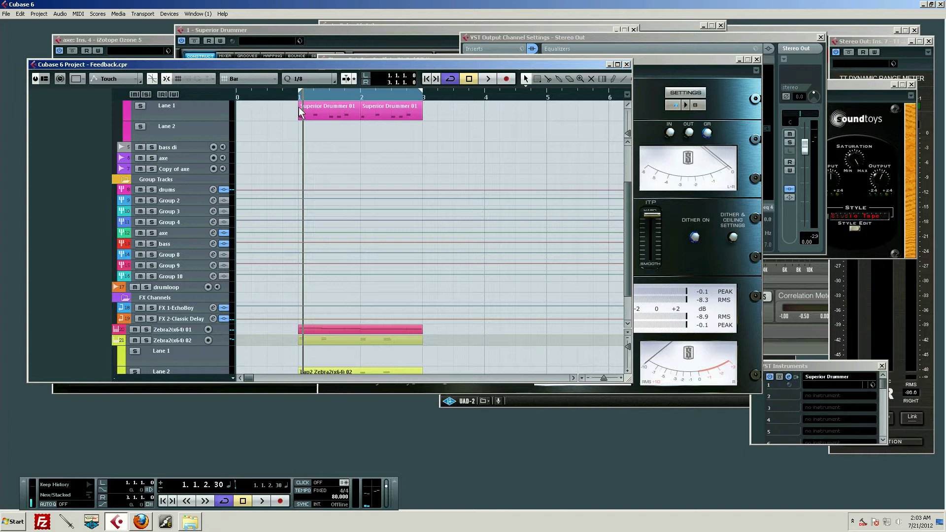
Select the Zebra2(x64) 02 track and pull its Inspector send 1 down to -oo.
{"action": "scroll", "coordinate": [369, 246], "scroll_direction": "down", "scroll_amount": 2}
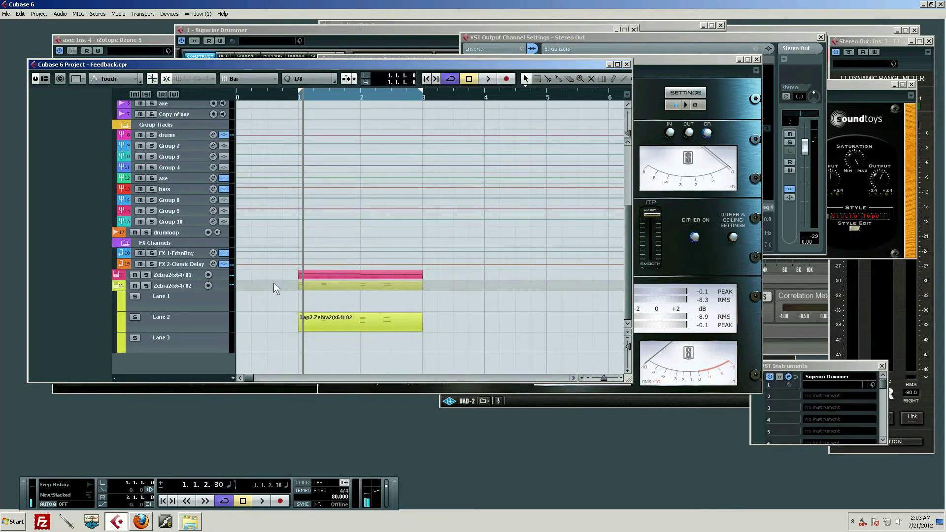
{"action": "left_click", "coordinate": [180, 286]}
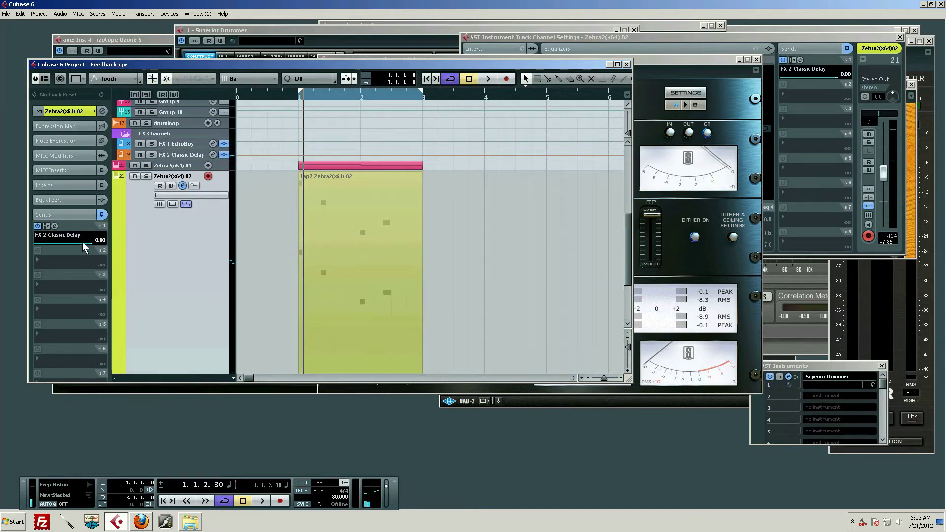
{"action": "left_click_drag", "start_coordinate": [71, 244], "coordinate": [4, 247]}
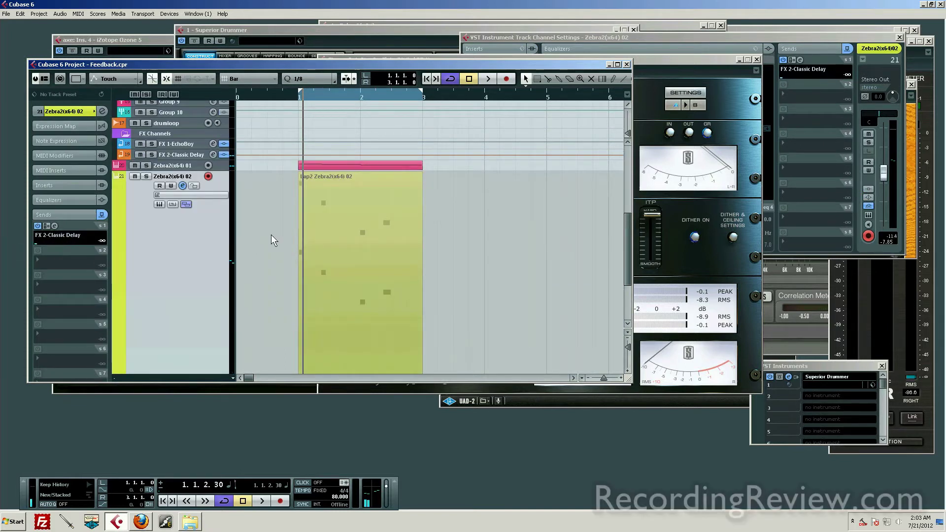
{"action": "scroll", "coordinate": [297, 267], "scroll_direction": "down", "scroll_amount": 3}
{"action": "scroll", "coordinate": [323, 286], "scroll_direction": "up", "scroll_amount": 2}
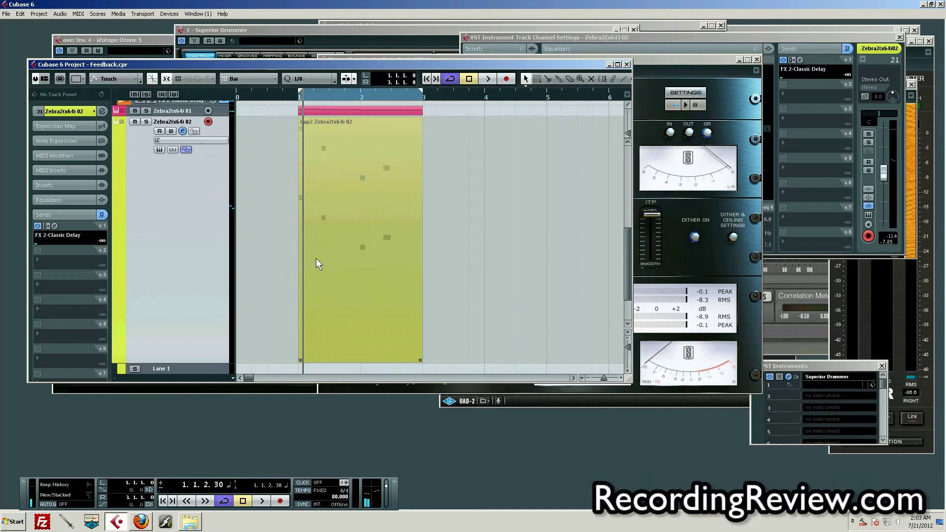
Play the Zebra2 part from bar 1, then open the Classic Delay editor from send 1.
{"action": "left_click", "coordinate": [290, 96]}
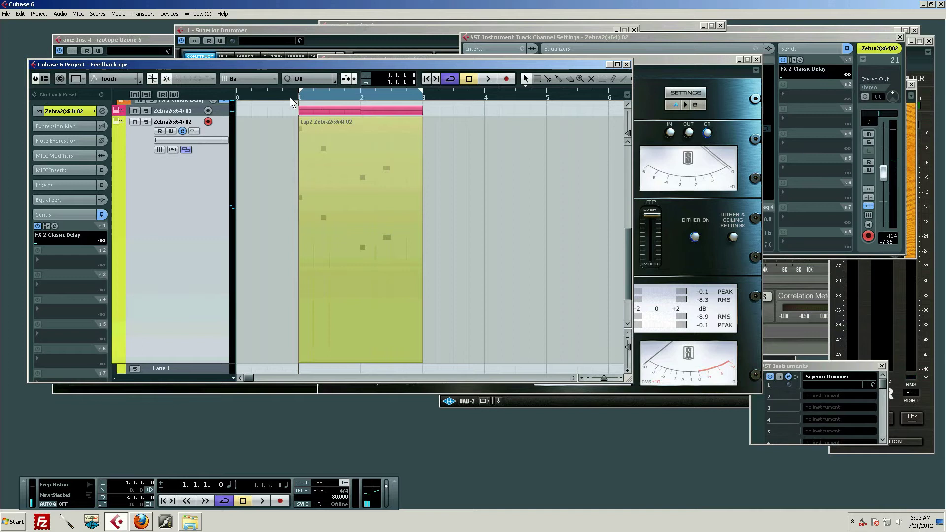
{"action": "key", "text": "space"}
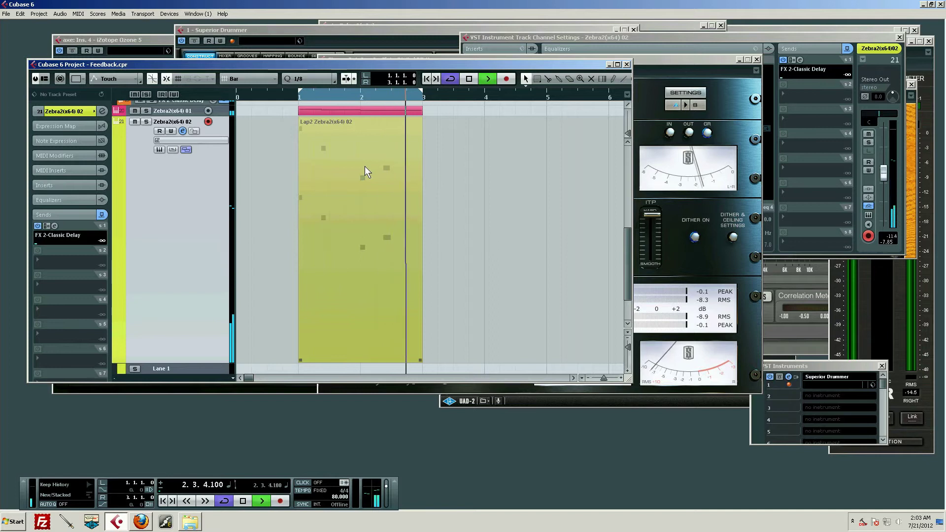
{"action": "key", "text": "space"}
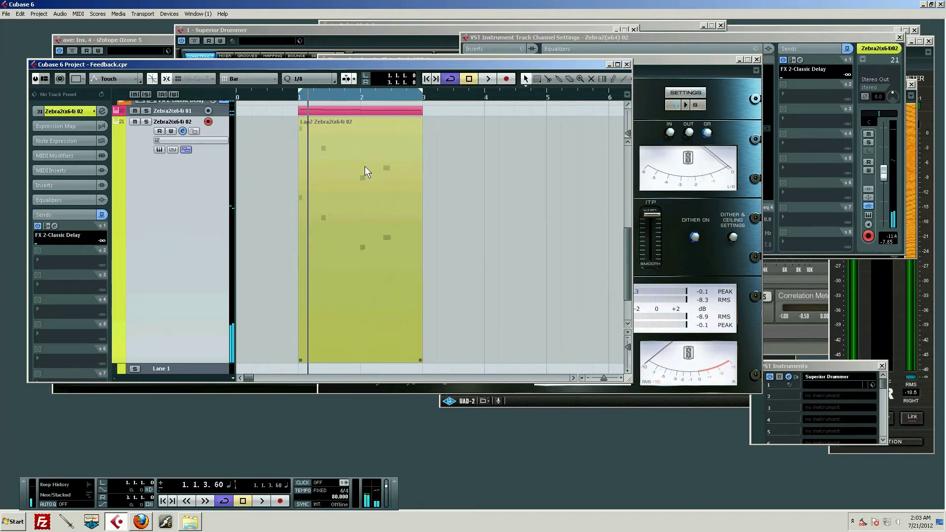
{"action": "left_click", "coordinate": [329, 183]}
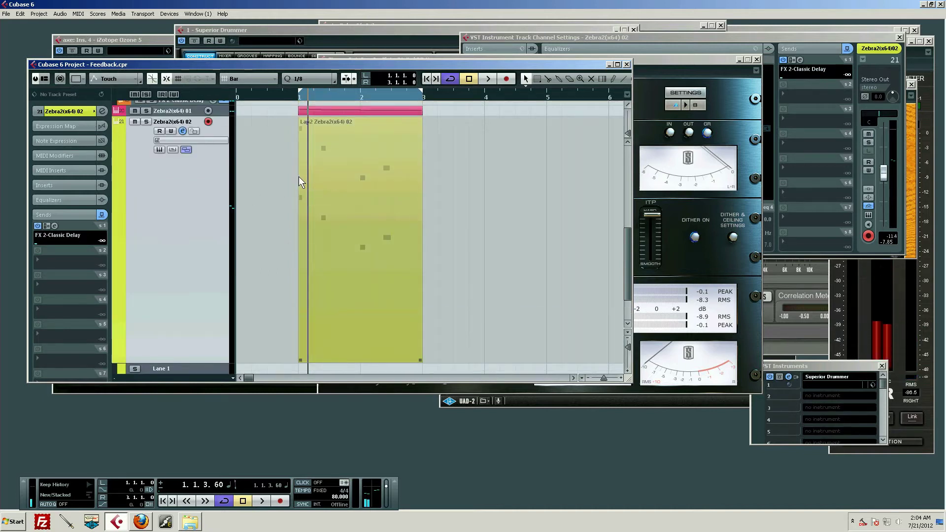
{"action": "left_click", "coordinate": [56, 227]}
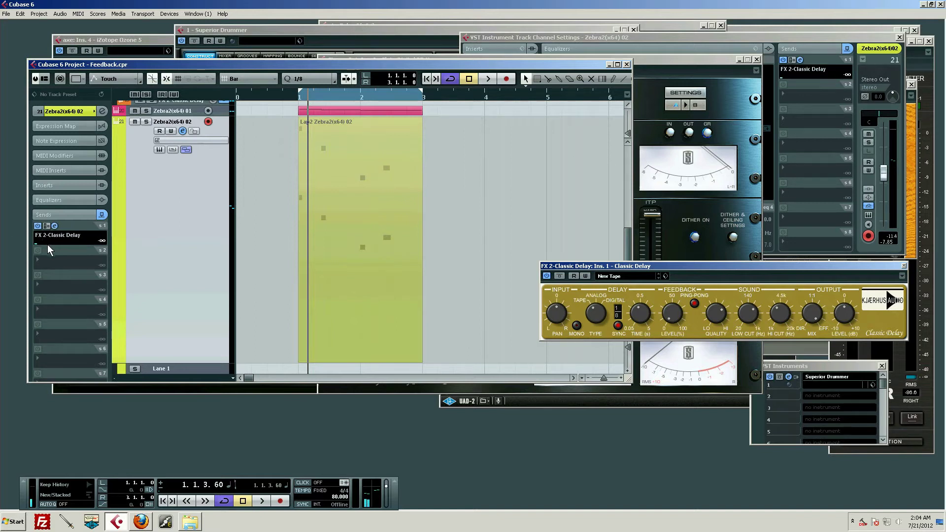
During playback raise send 1 to the Classic Delay to -3.59, then reposition the delay window.
{"action": "key", "text": "space"}
{"action": "left_click_drag", "start_coordinate": [42, 242], "coordinate": [79, 243]}
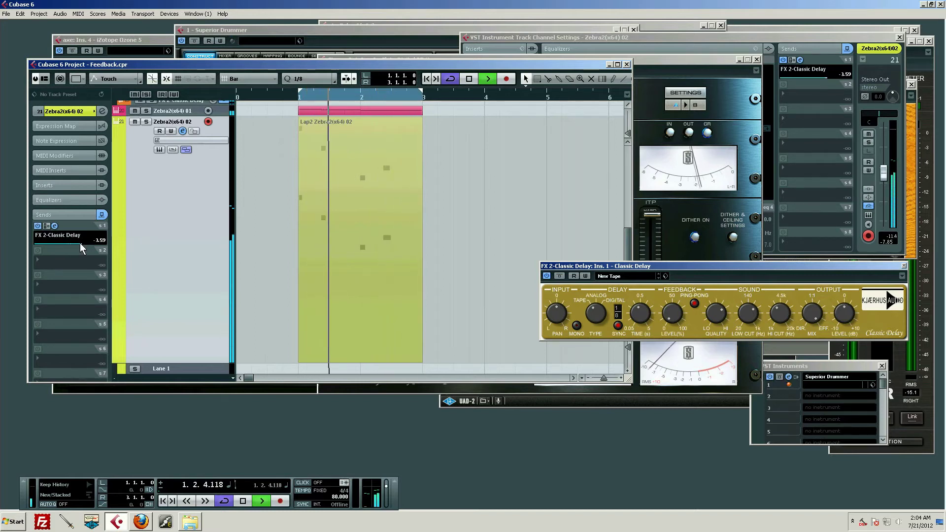
{"action": "key", "text": "space"}
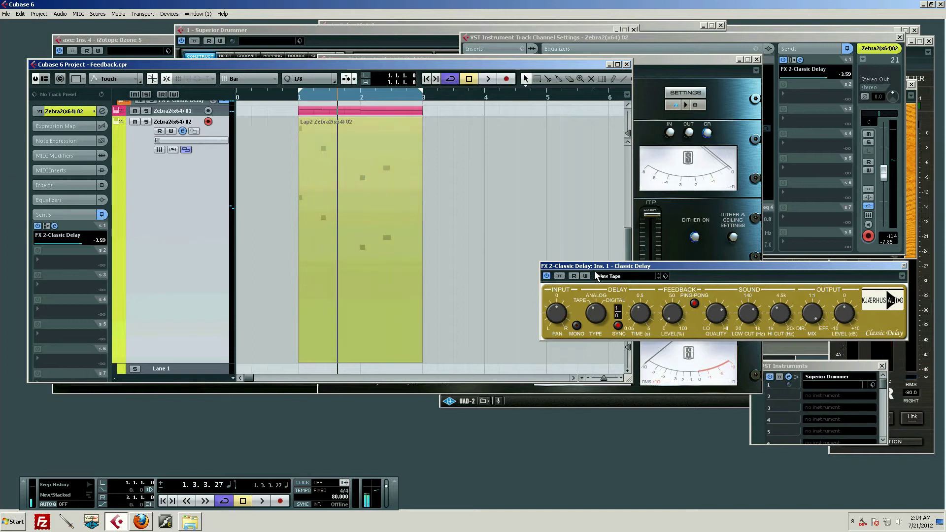
{"action": "left_click_drag", "start_coordinate": [673, 267], "coordinate": [645, 263]}
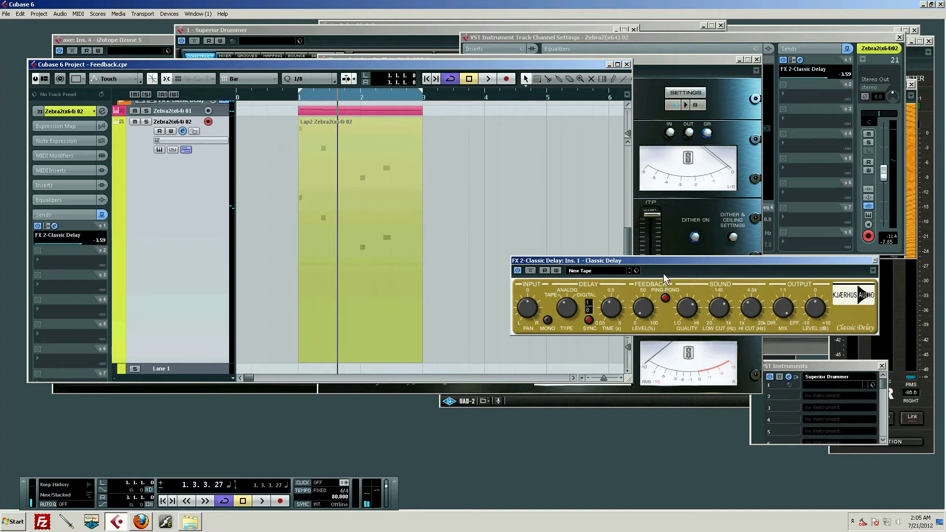
Lower the Classic Delay Feedback Level to 50 and listen to the result.
{"action": "left_click_drag", "start_coordinate": [642, 287], "coordinate": [642, 295]}
{"action": "key", "text": "space"}
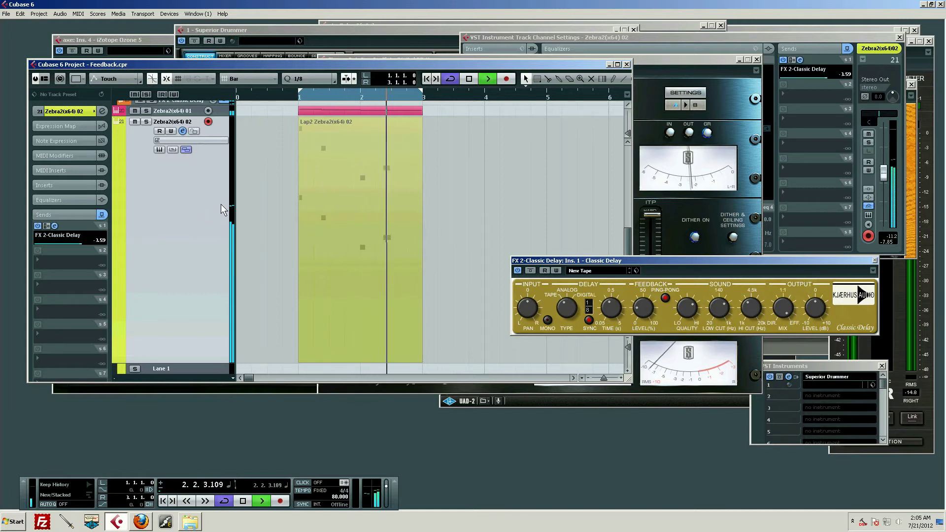
{"action": "key", "text": "space"}
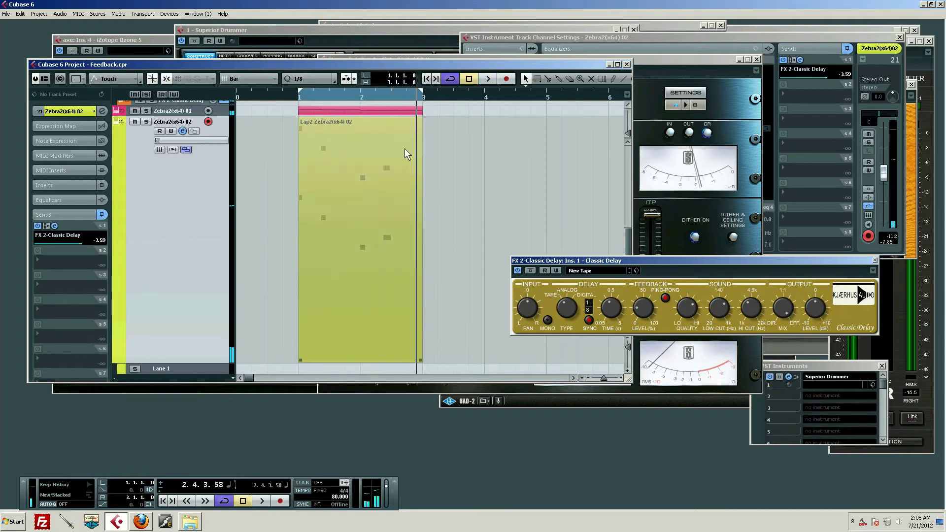
Place the playhead at bar 2 and play the Zebra2 part from there.
{"action": "left_click", "coordinate": [383, 102]}
{"action": "left_click", "coordinate": [376, 98]}
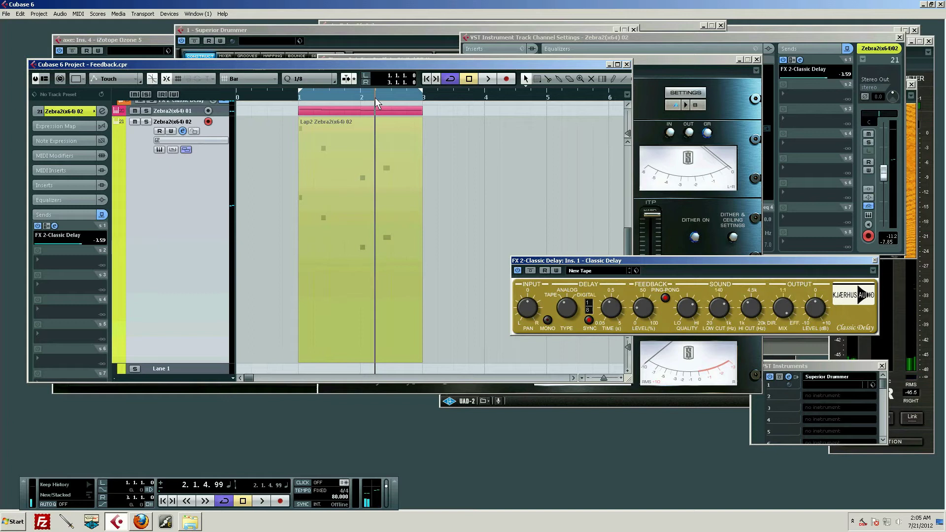
{"action": "left_click", "coordinate": [362, 98]}
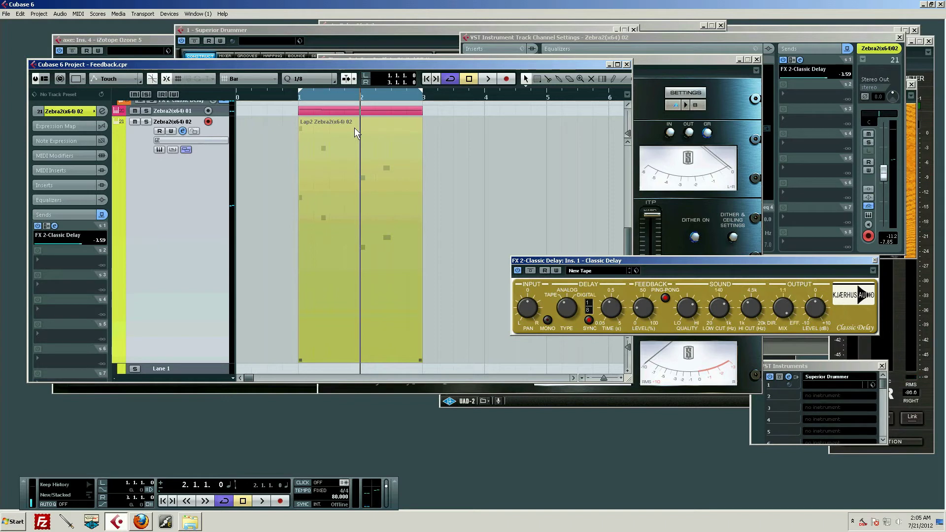
{"action": "key", "text": "space"}
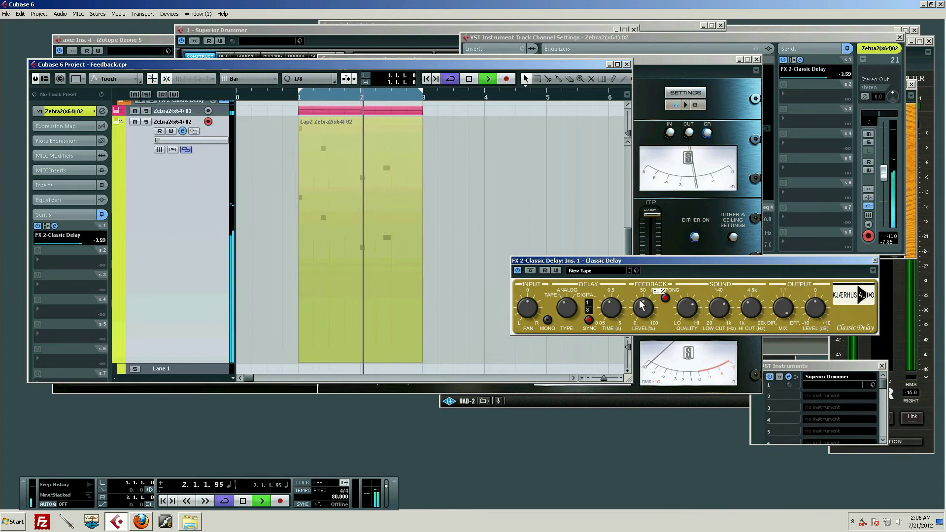
Turn the Classic Delay Feedback Level up to 59% and nudge the plugin window down.
{"action": "left_click_drag", "start_coordinate": [642, 310], "coordinate": [644, 301]}
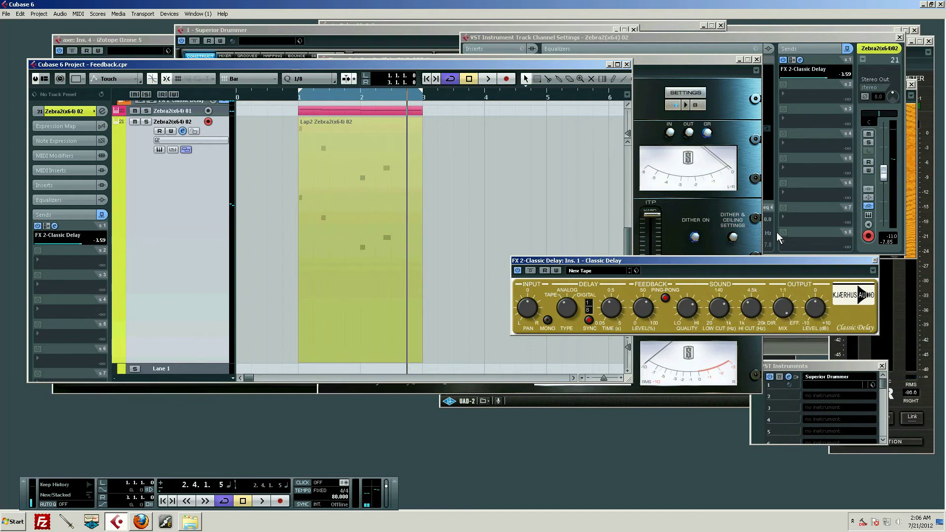
{"action": "left_click_drag", "start_coordinate": [635, 259], "coordinate": [636, 267]}
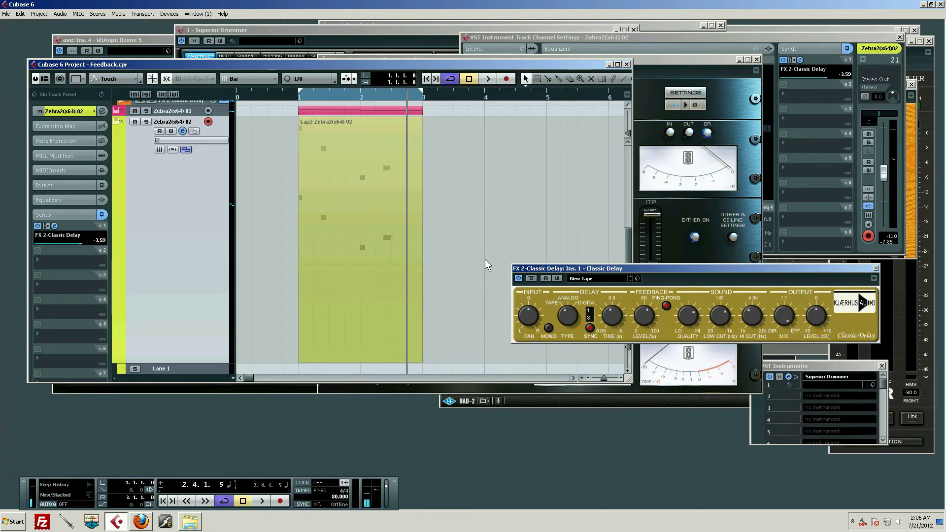
{"action": "key", "text": "space"}
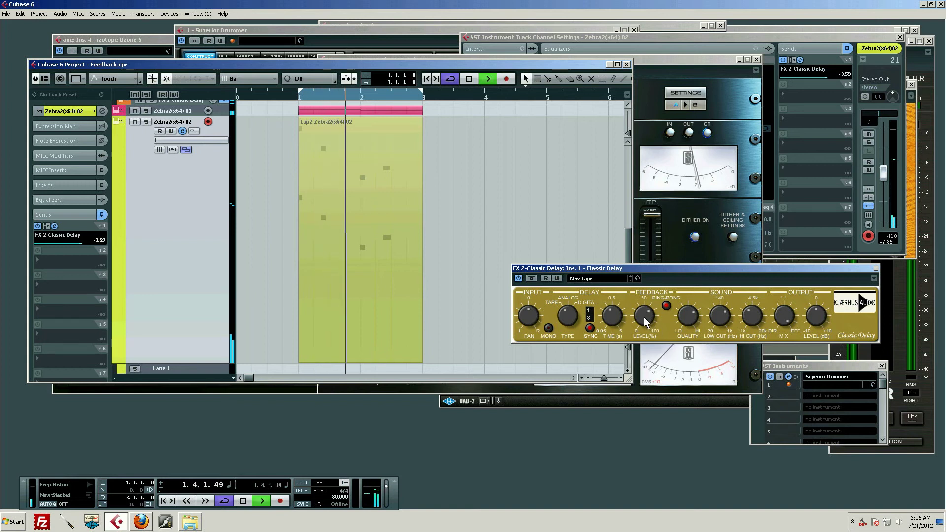
{"action": "key", "text": "space"}
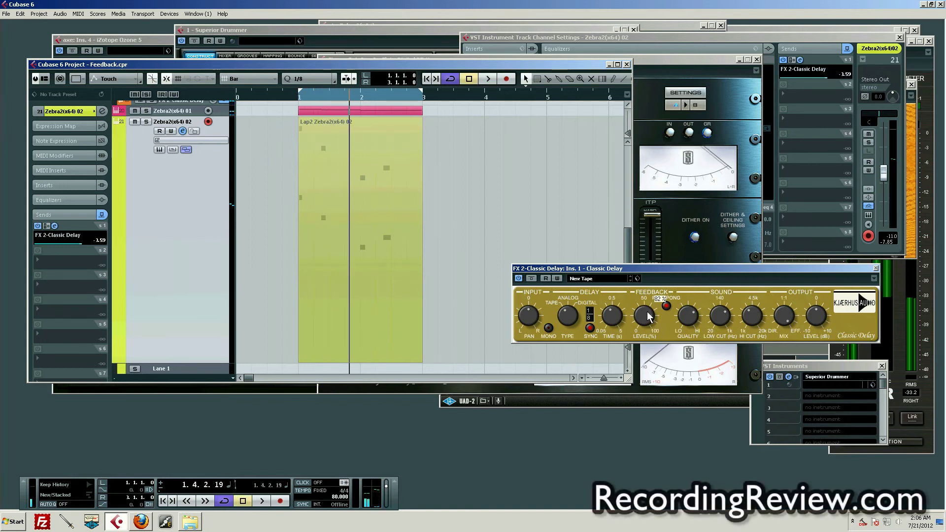
{"action": "key", "text": "space"}
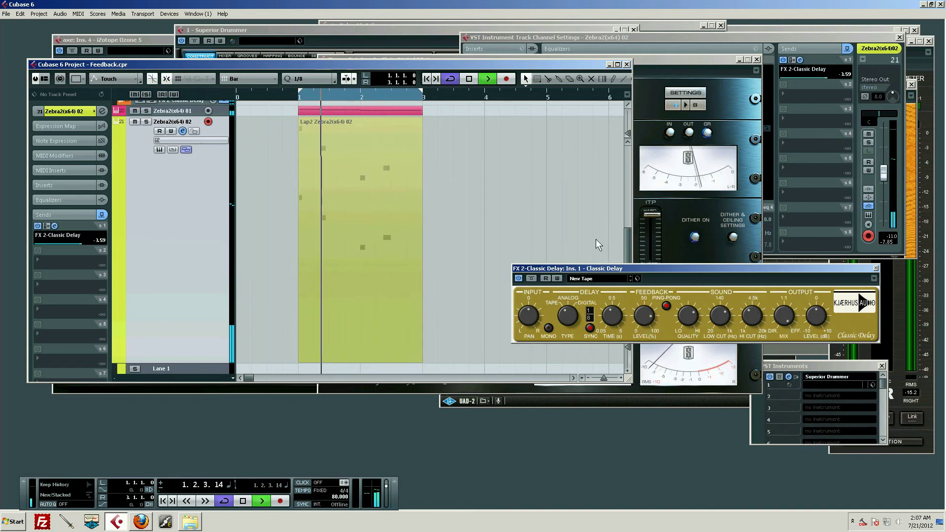
{"action": "key", "text": "space"}
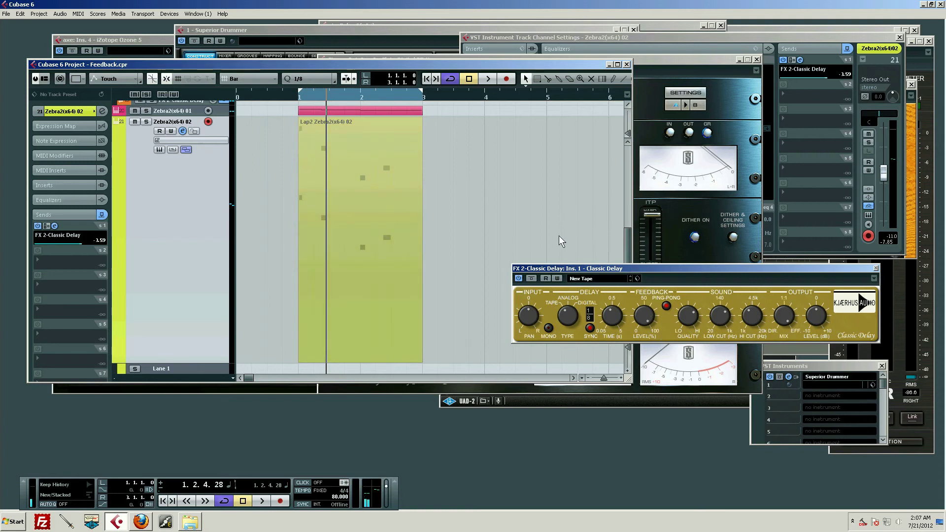
{"action": "left_click", "coordinate": [288, 97]}
{"action": "key", "text": "space"}
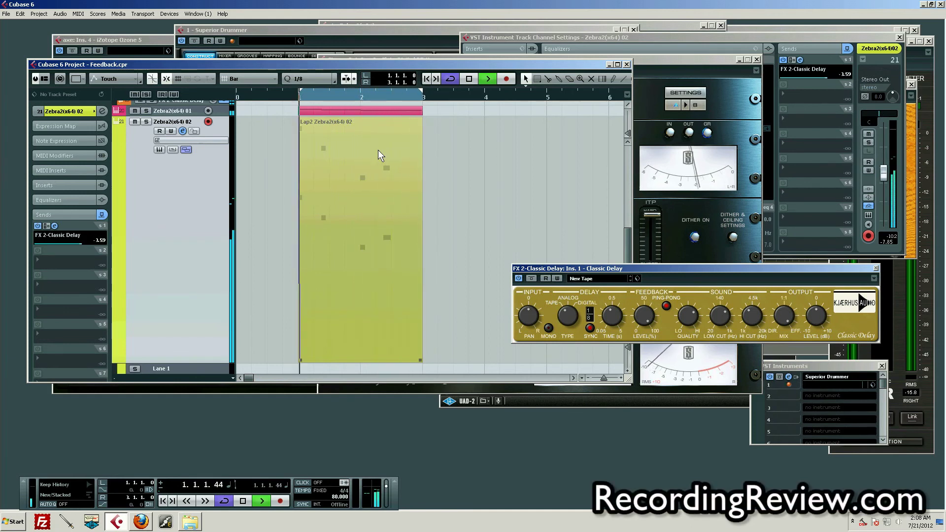
{"action": "key", "text": "space"}
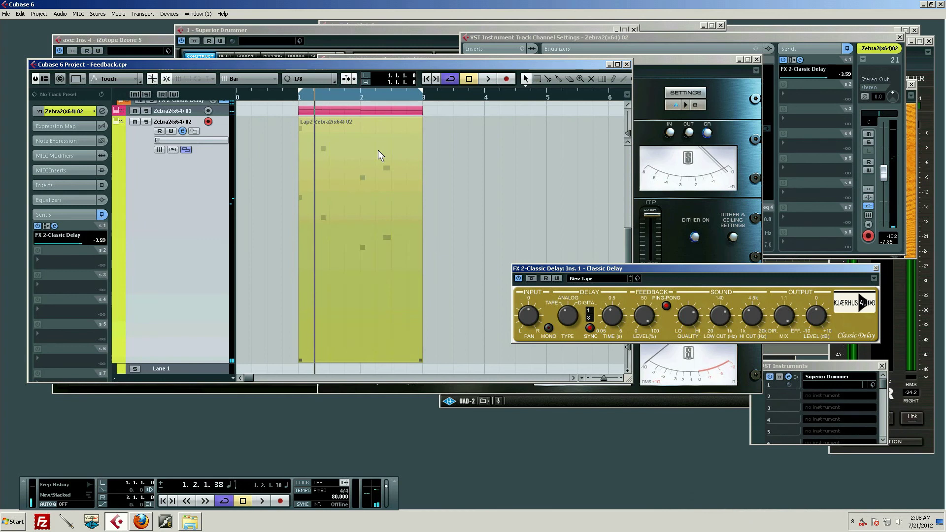